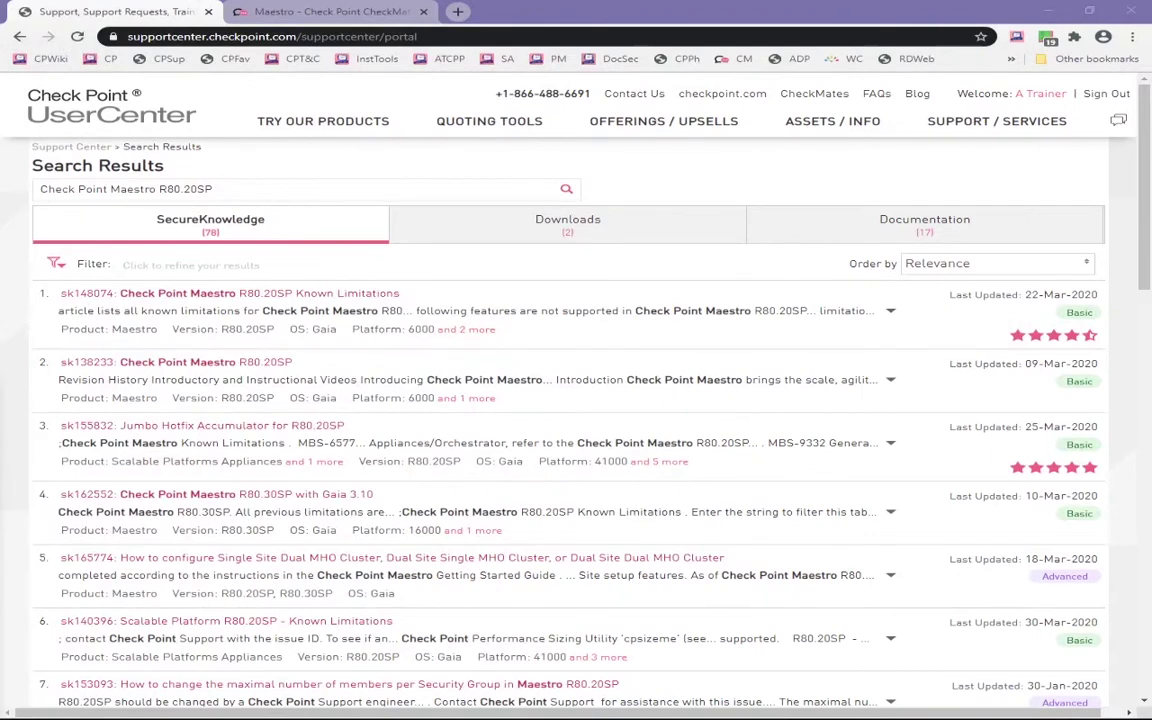
Step: Open the sk138233 Maestro R80.20SP article and scroll down to its Documentation table of datasheets
left_click(186, 370)
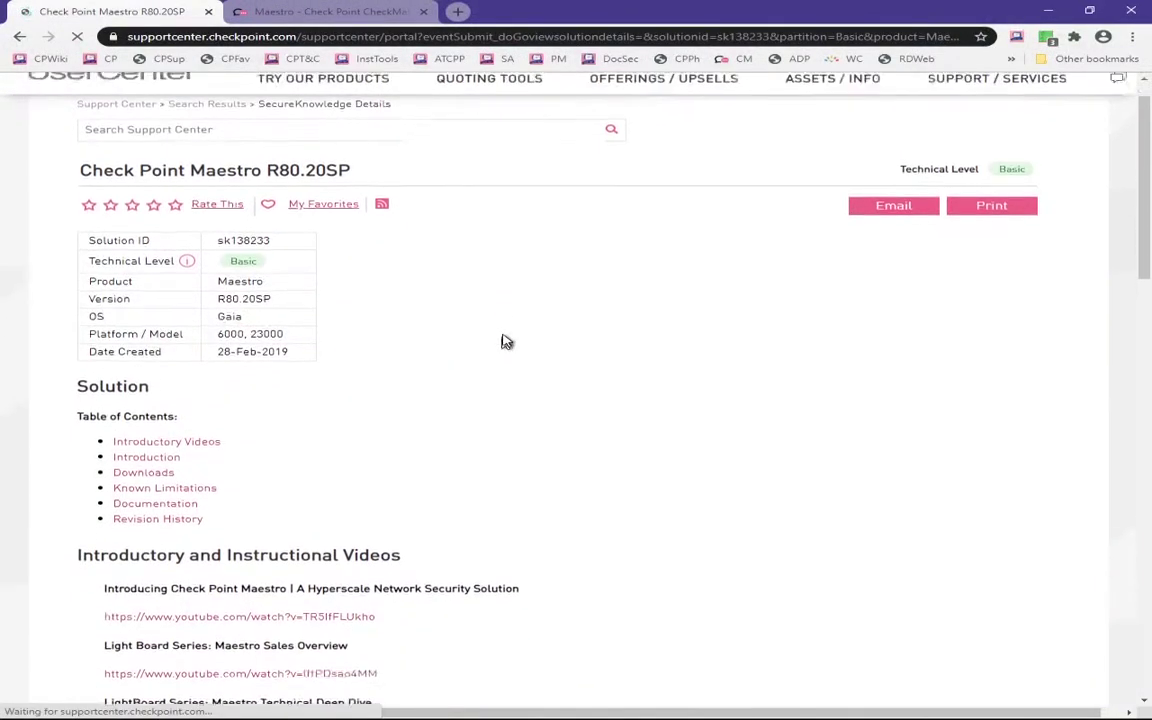
scroll(510, 342, "down", 5)
scroll(903, 219, "down", 1)
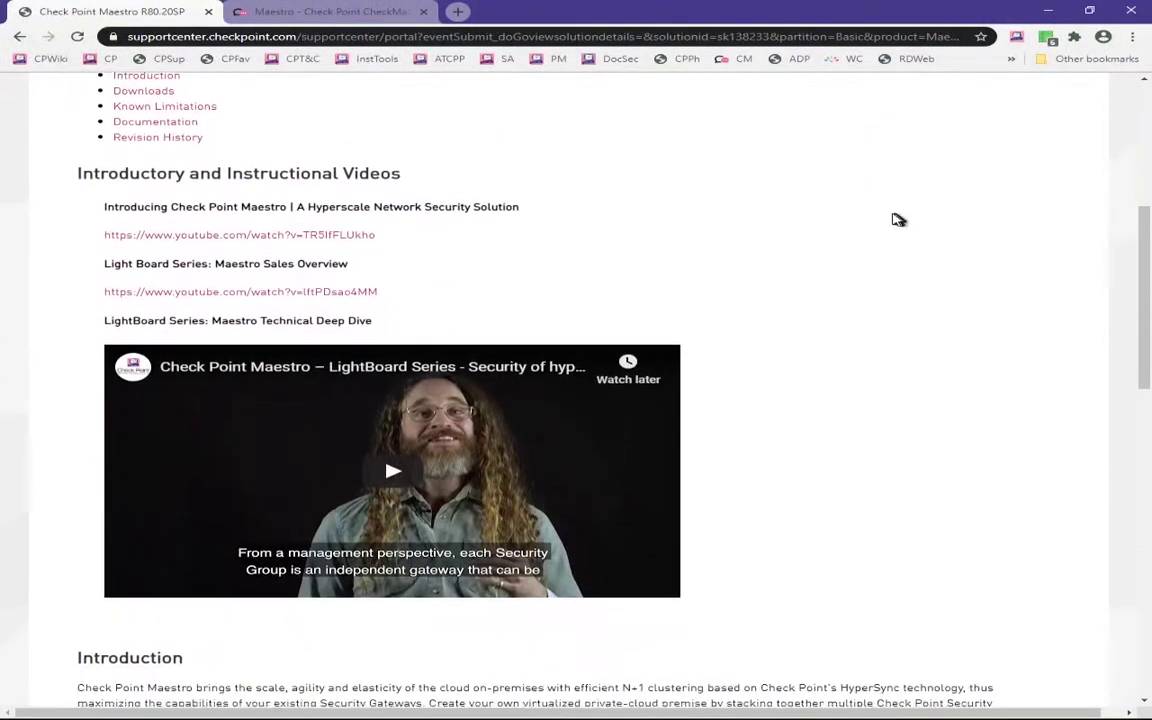
scroll(880, 222, "down", 5)
scroll(726, 333, "down", 1)
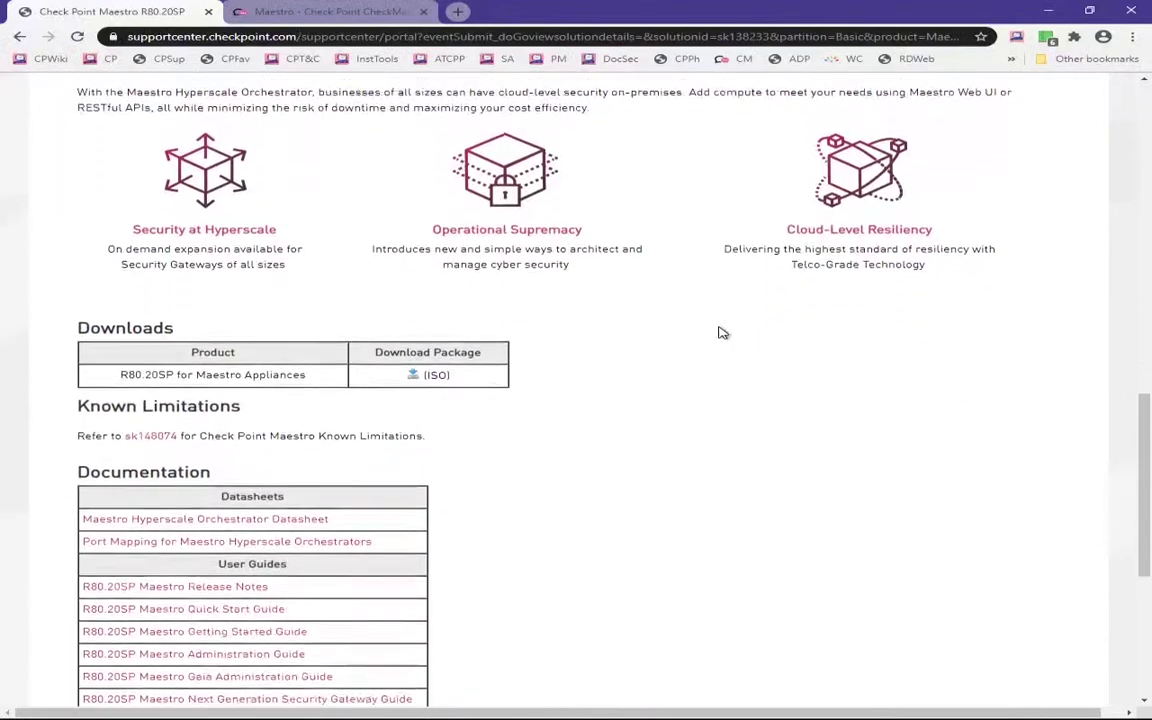
scroll(720, 330, "down", 1)
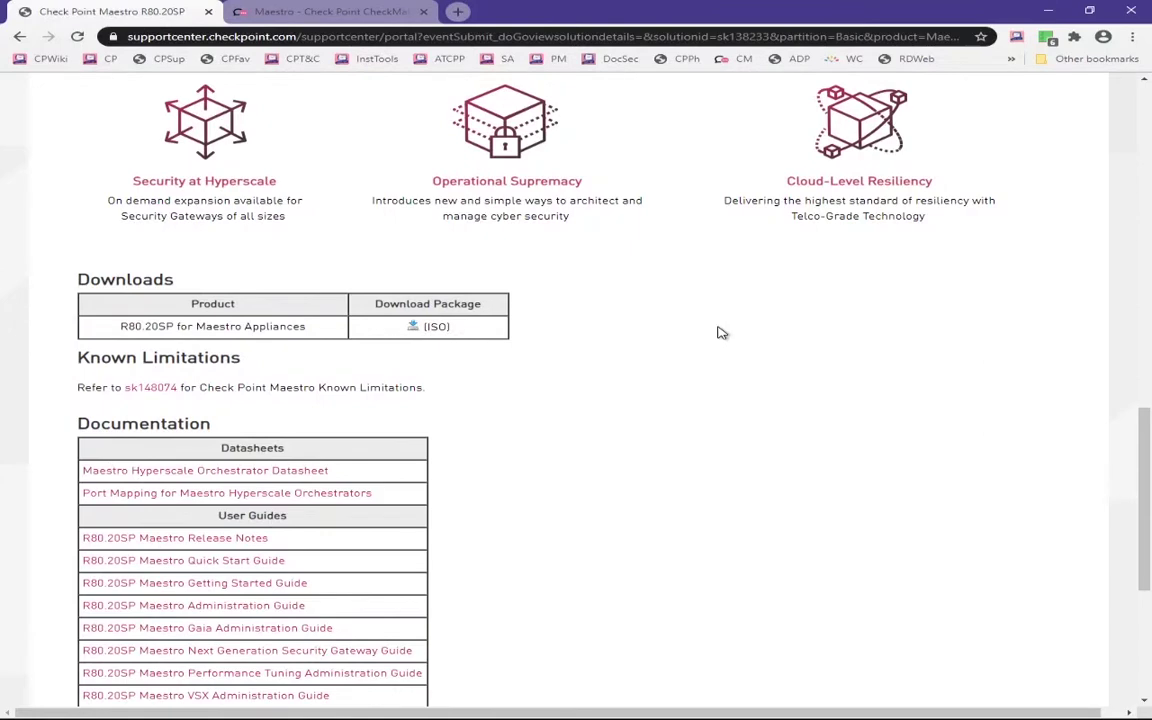
scroll(720, 331, "down", 2)
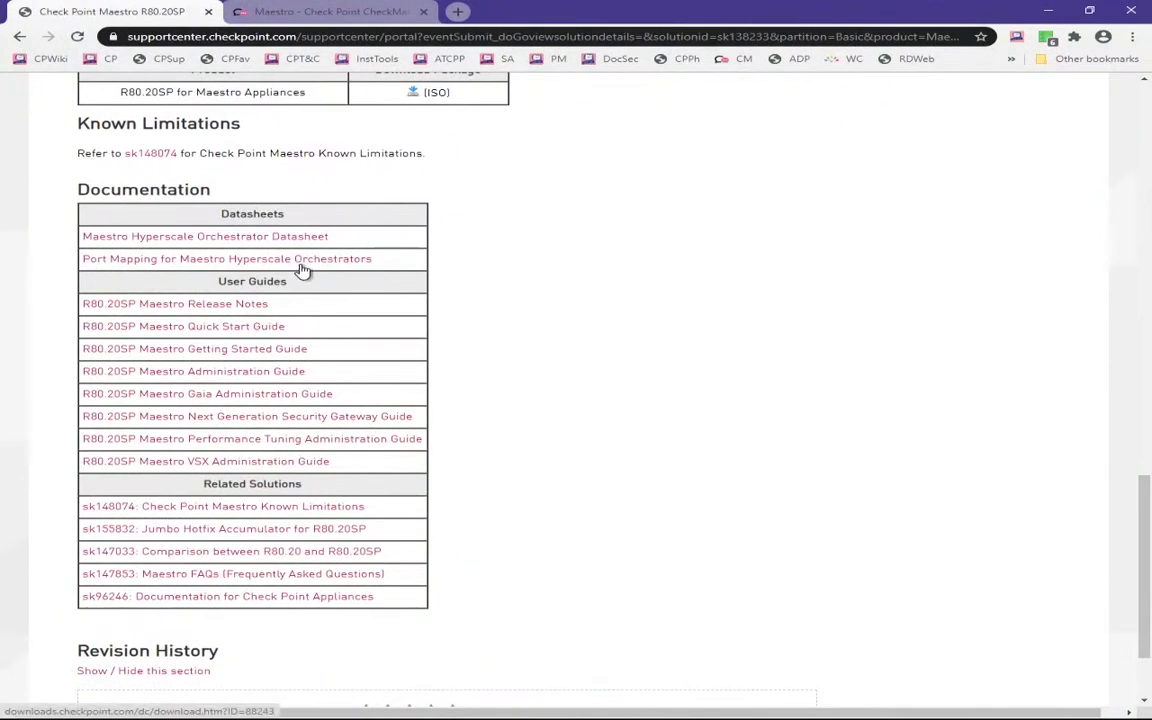
middle_click(302, 261)
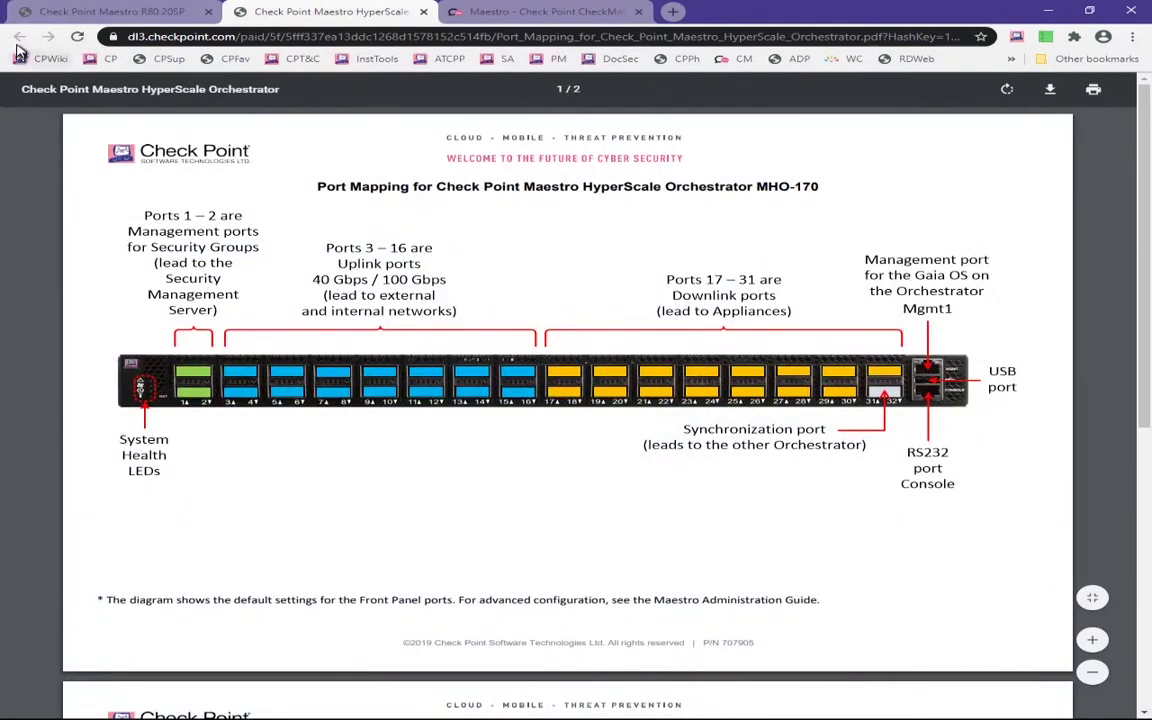
key("ctrl+w")
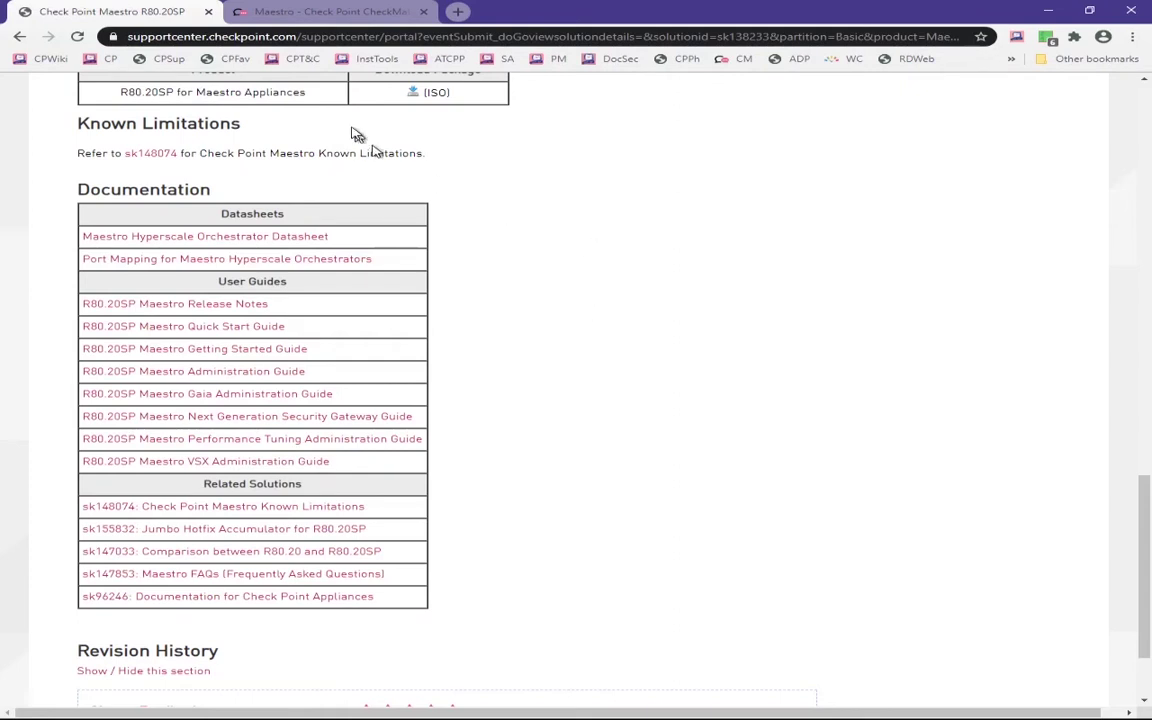
Step: Switch to the Maestro CheckMates tab and briefly show, then dismiss, the Products menu
left_click(296, 14)
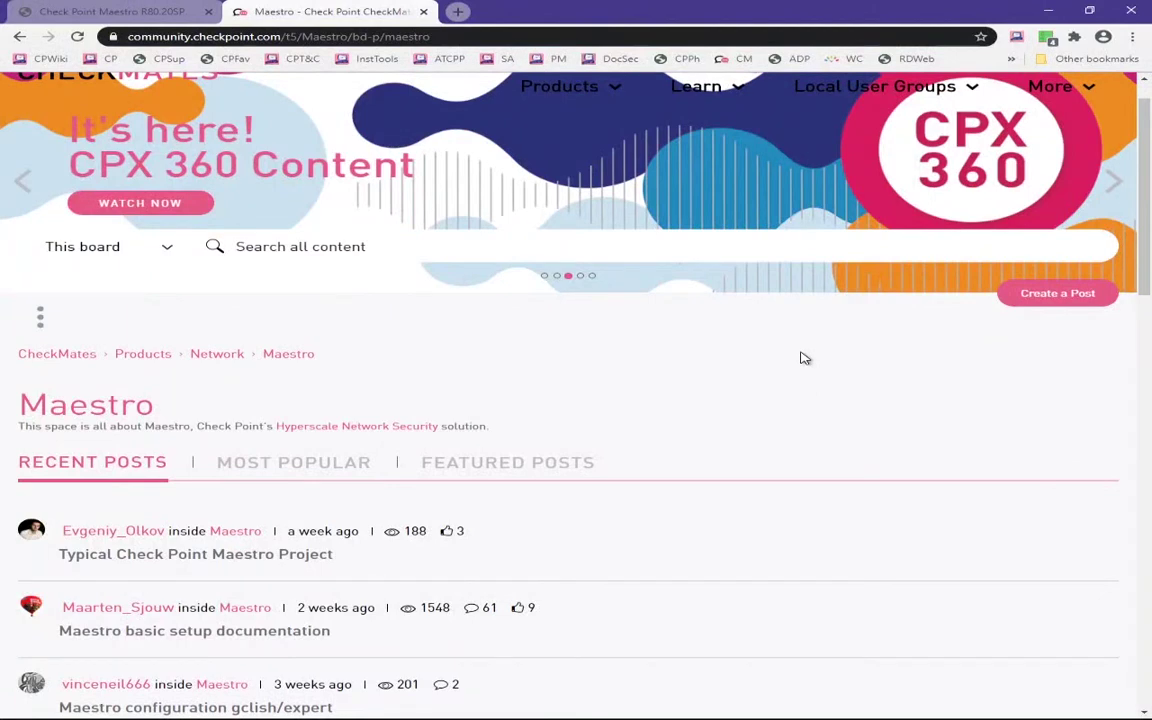
left_click(586, 88)
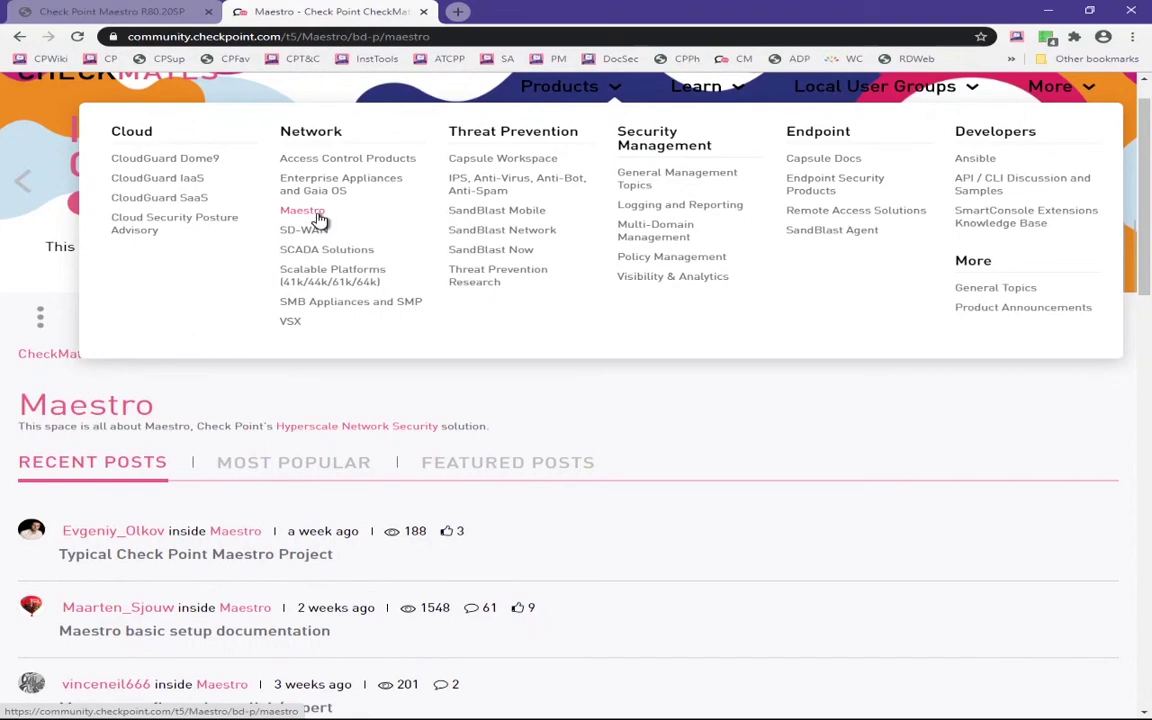
left_click(725, 406)
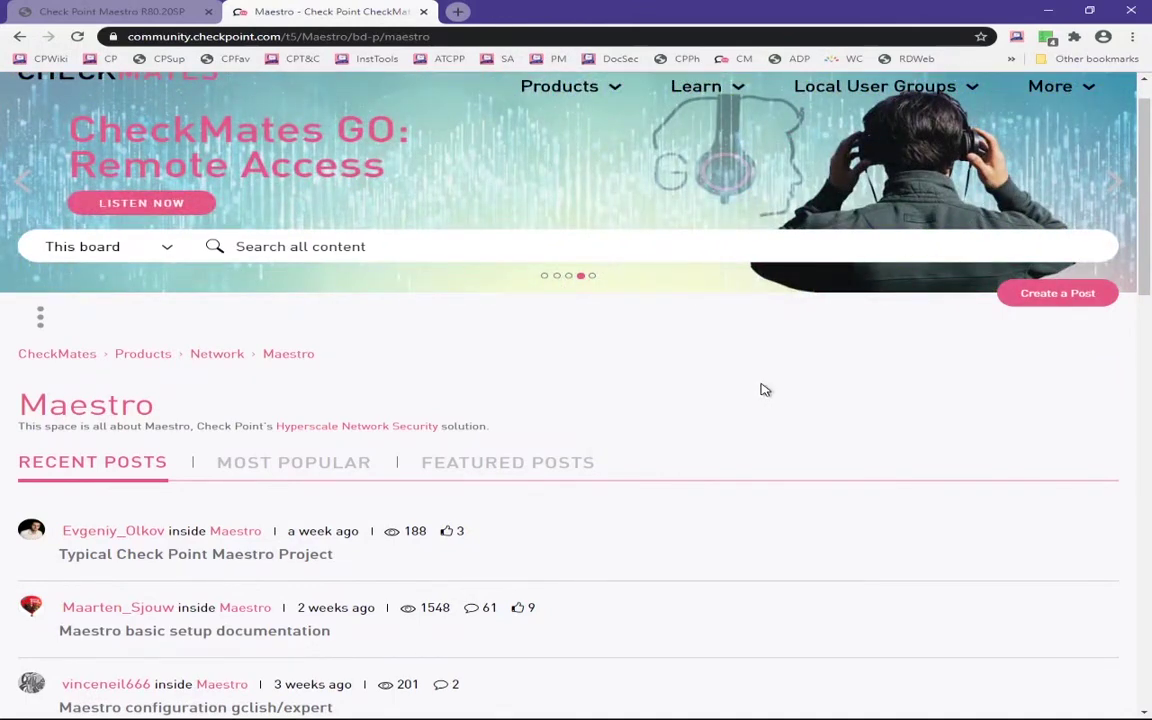
Step: Scroll the Maestro Recent Posts down to older 2019 threads and the Load More link
scroll(895, 398, "down", 2)
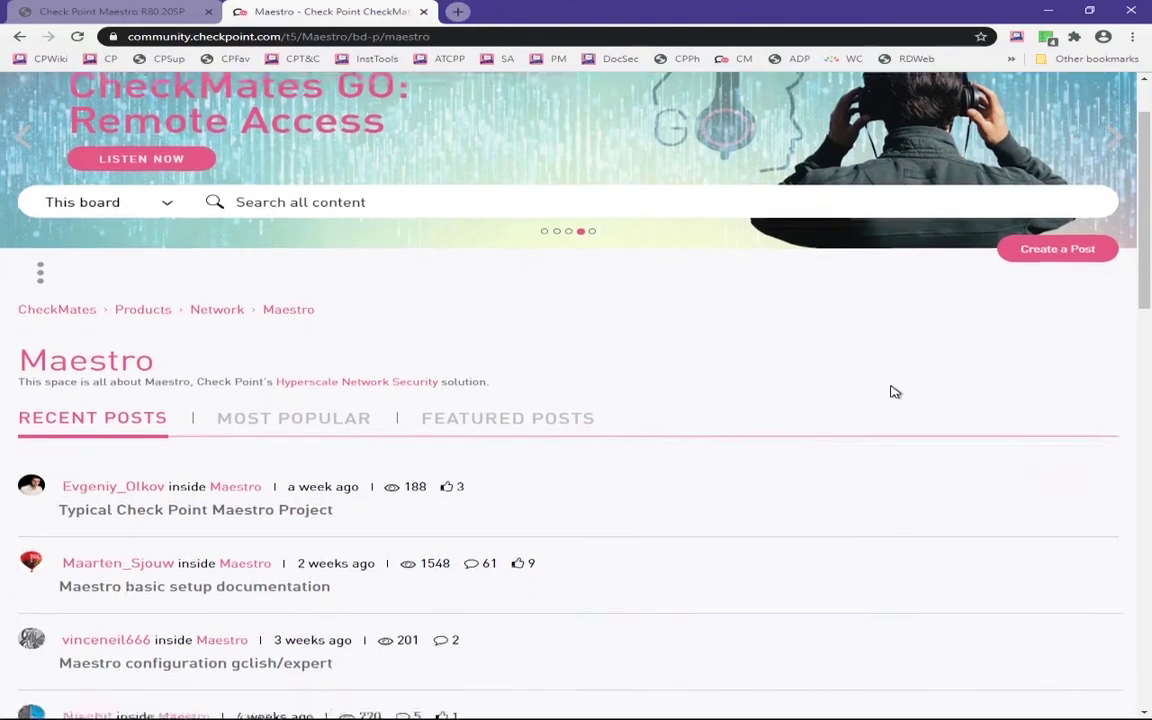
scroll(897, 401, "down", 1)
scroll(898, 405, "down", 2)
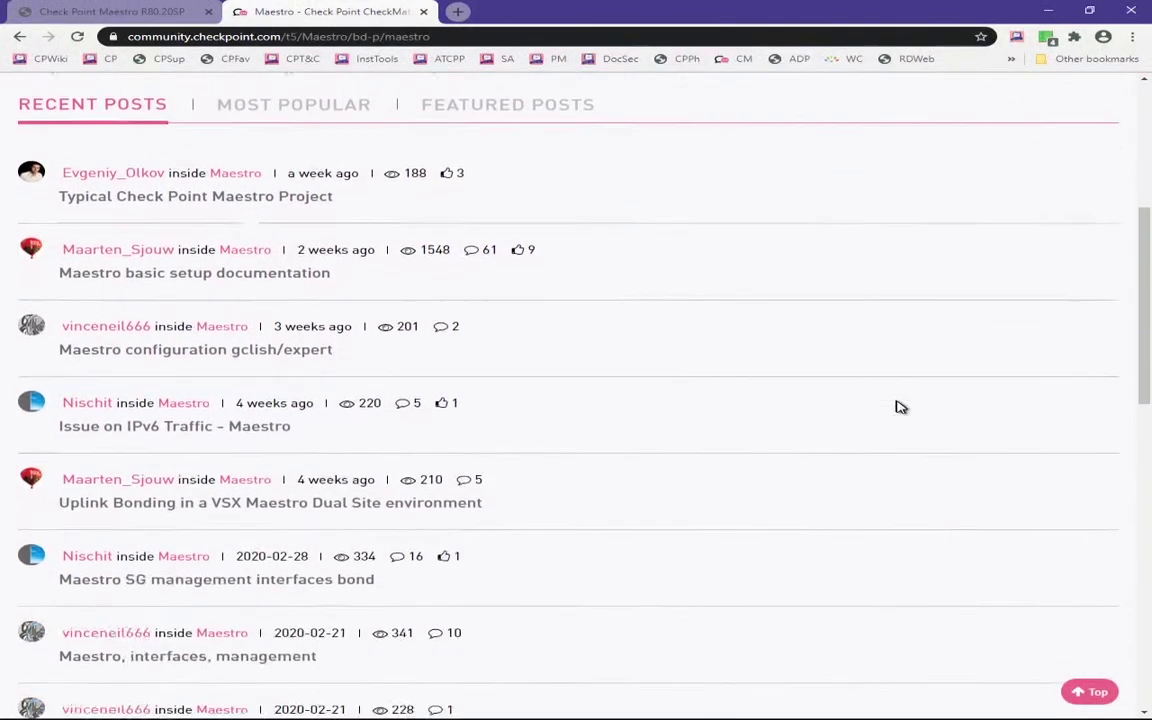
scroll(905, 403, "down", 2)
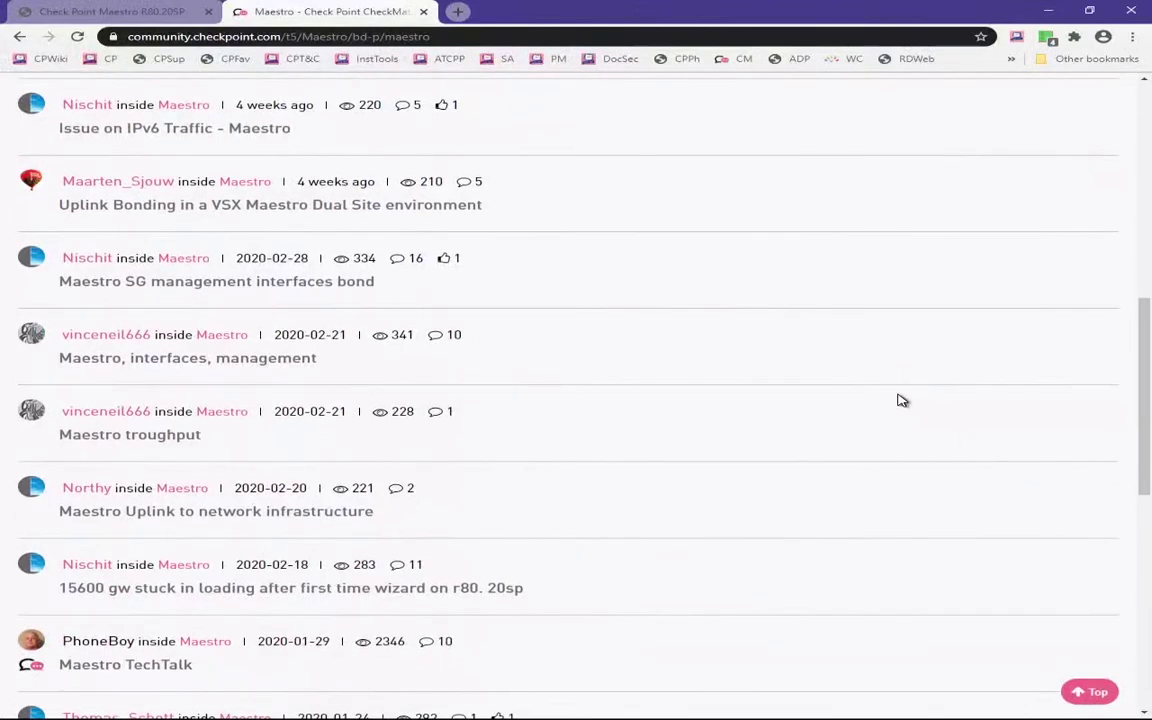
scroll(897, 395, "down", 3)
scroll(903, 393, "down", 1)
scroll(904, 392, "down", 1)
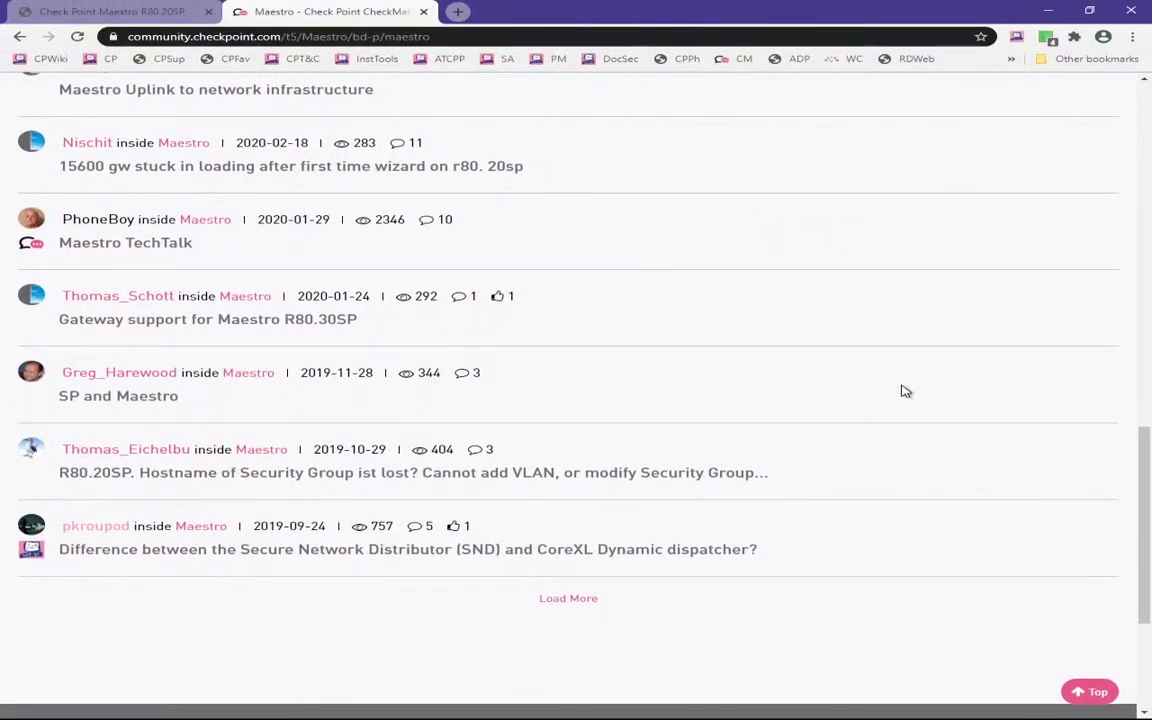